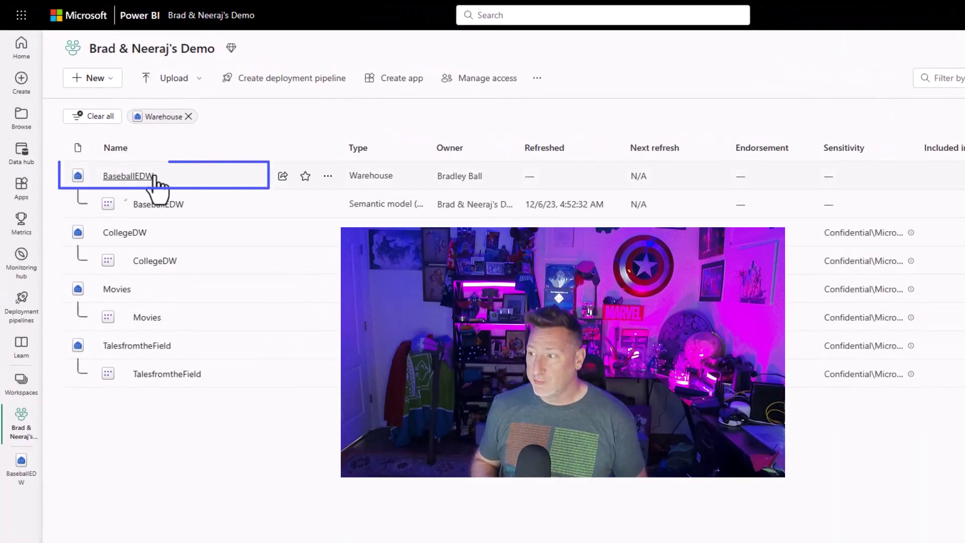
From the BaseballEDW warehouse, start a new Dataflow Gen2 with Azure SQL database as its source.
left_click(149, 177)
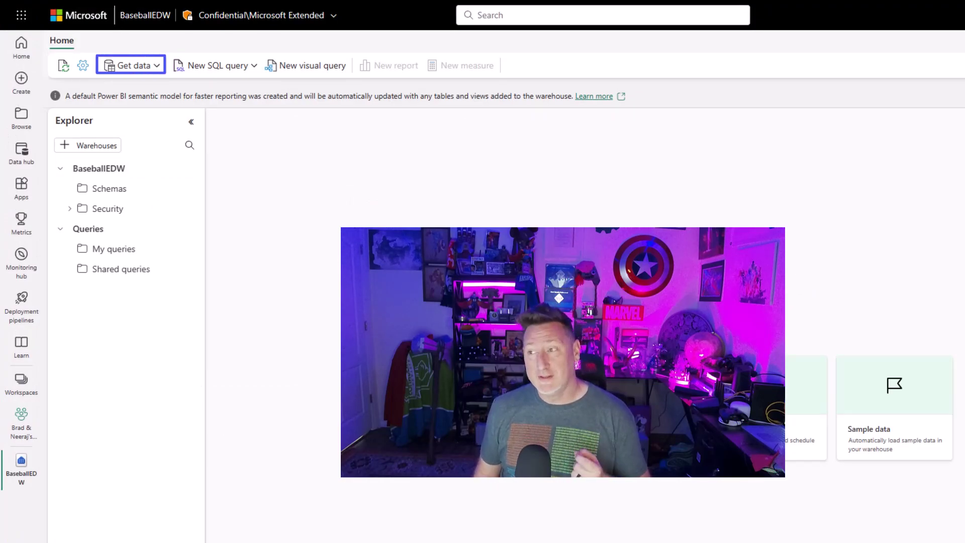
left_click(151, 69)
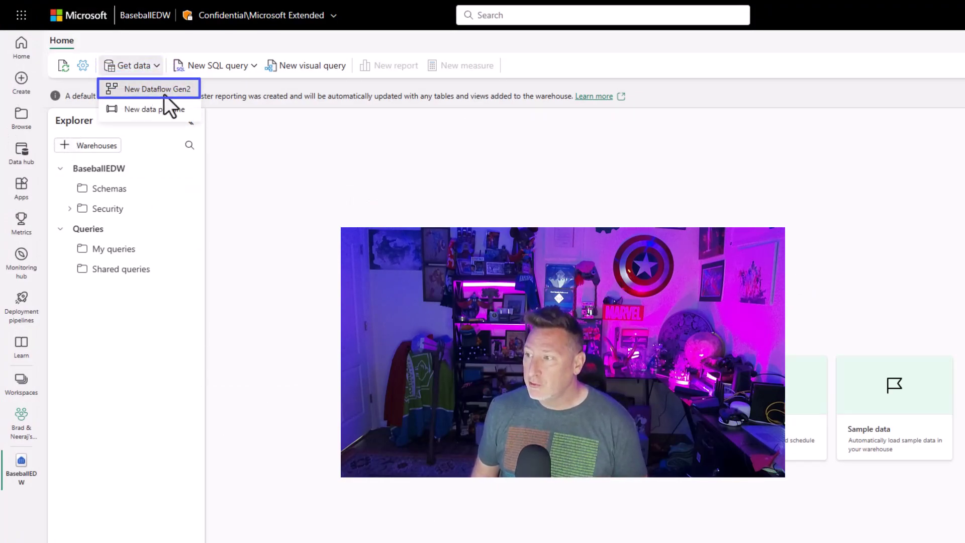
left_click(160, 88)
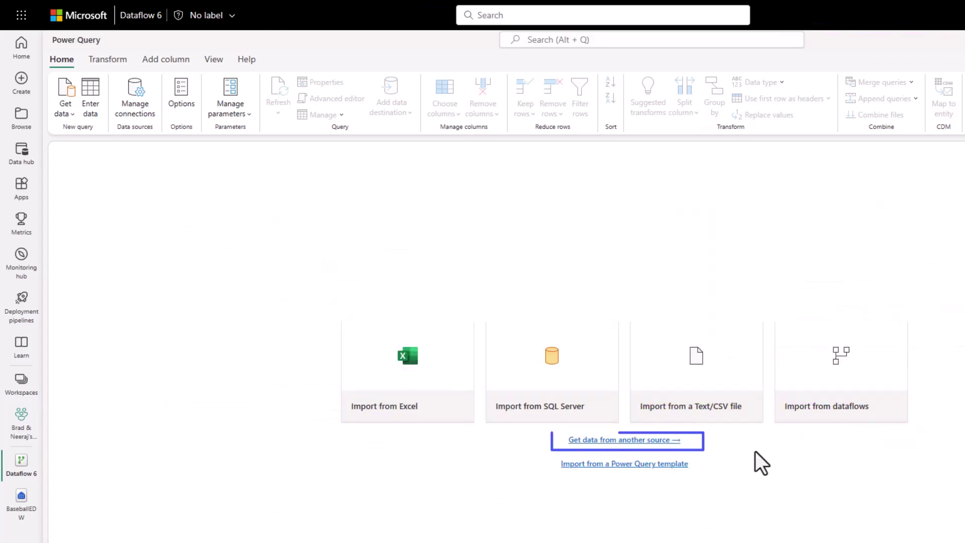
left_click(642, 442)
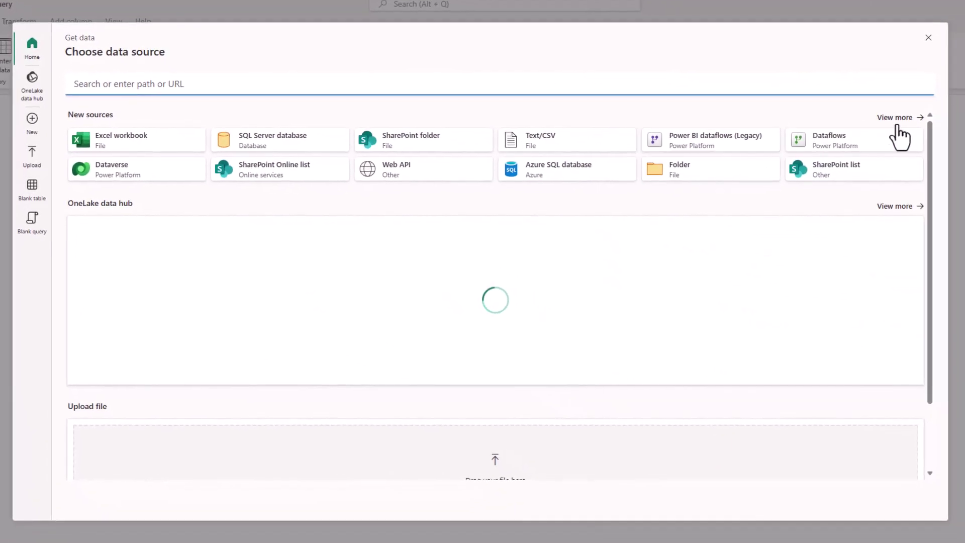
left_click(538, 182)
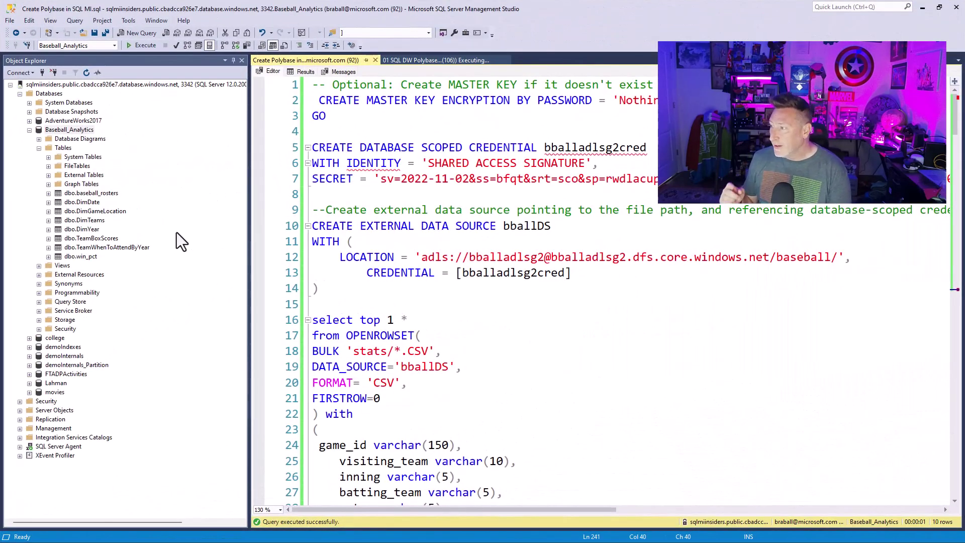
Refresh Baseball_Analytics, expand External Tables to find dbo.baseball_stats, and view the 01 SQL DW Polybase tab.
left_click(79, 149)
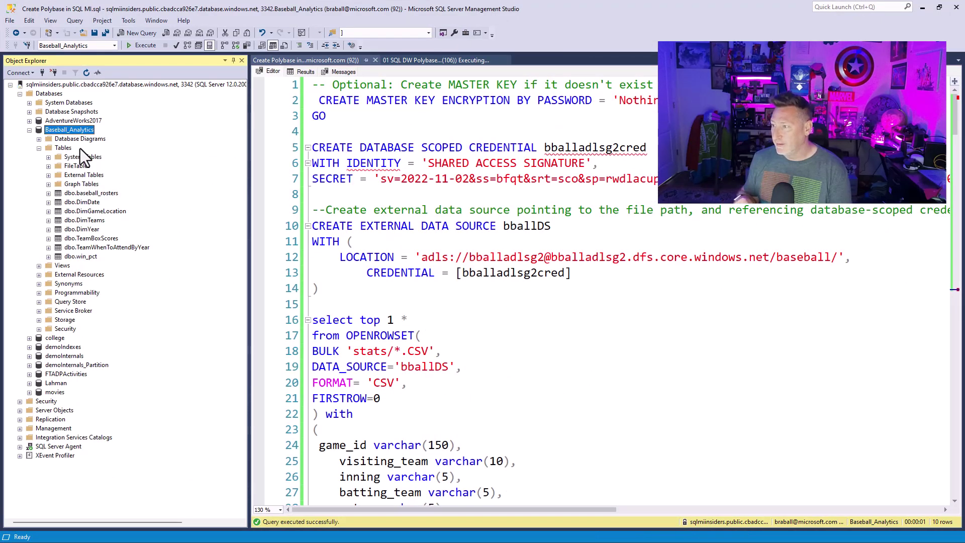
scroll(542, 342, "down", 2)
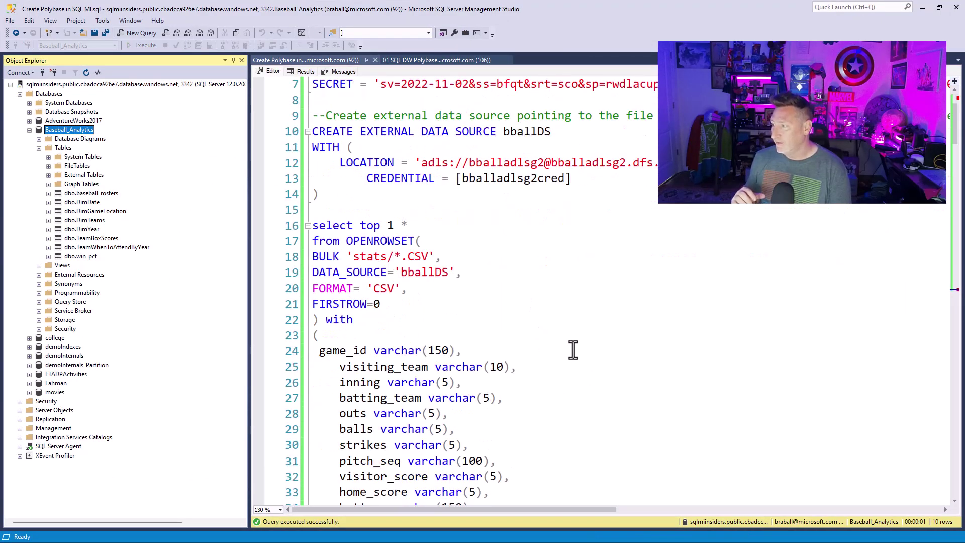
scroll(644, 377, "down", 13)
scroll(653, 378, "down", 17)
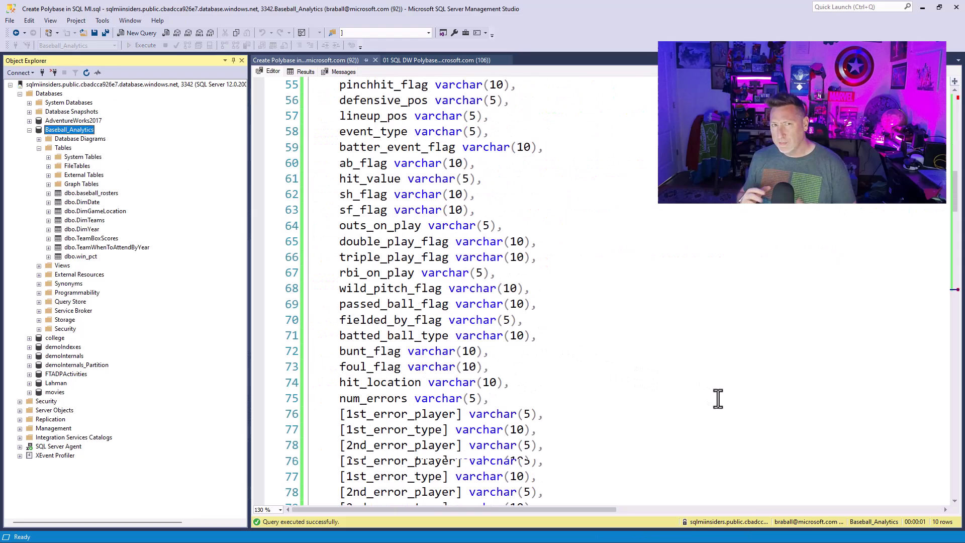
scroll(754, 395, "down", 6)
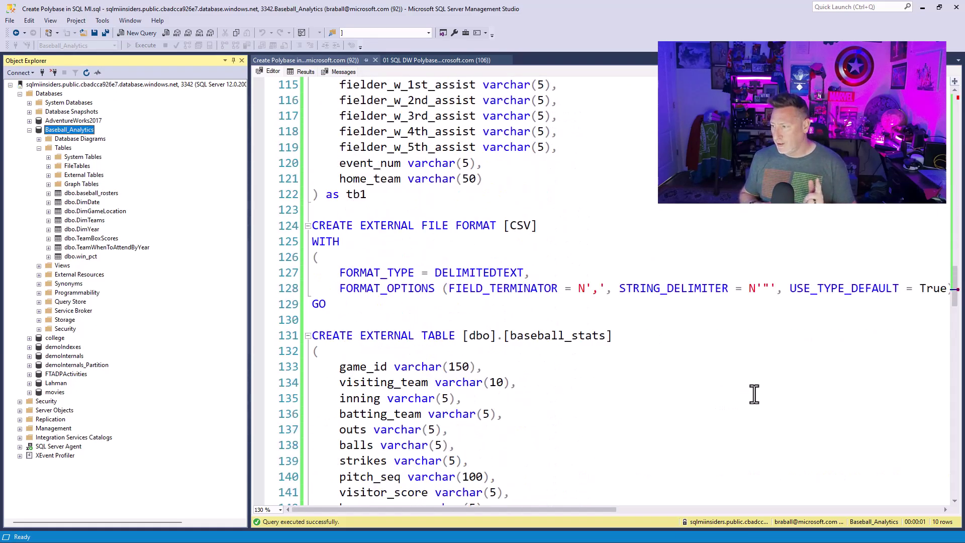
scroll(754, 394, "down", 4)
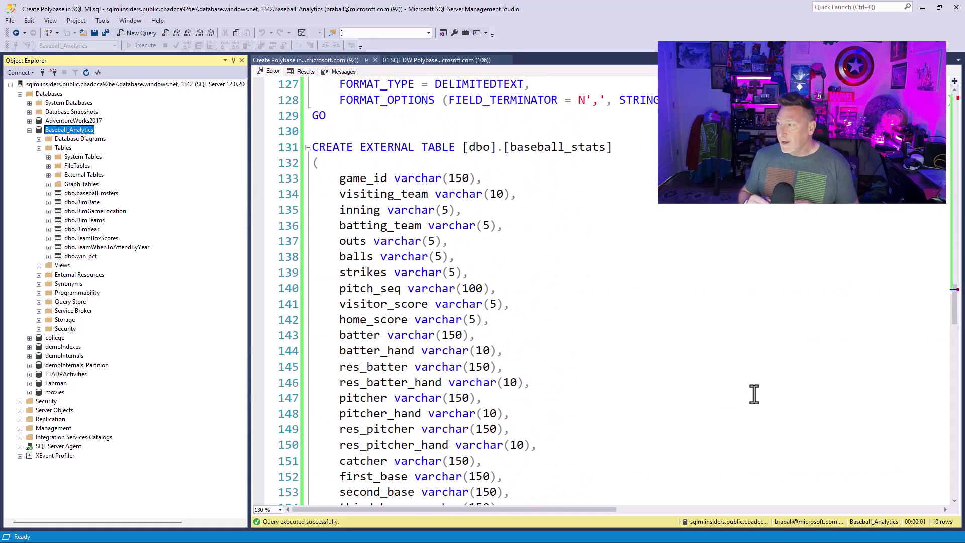
scroll(754, 394, "down", 20)
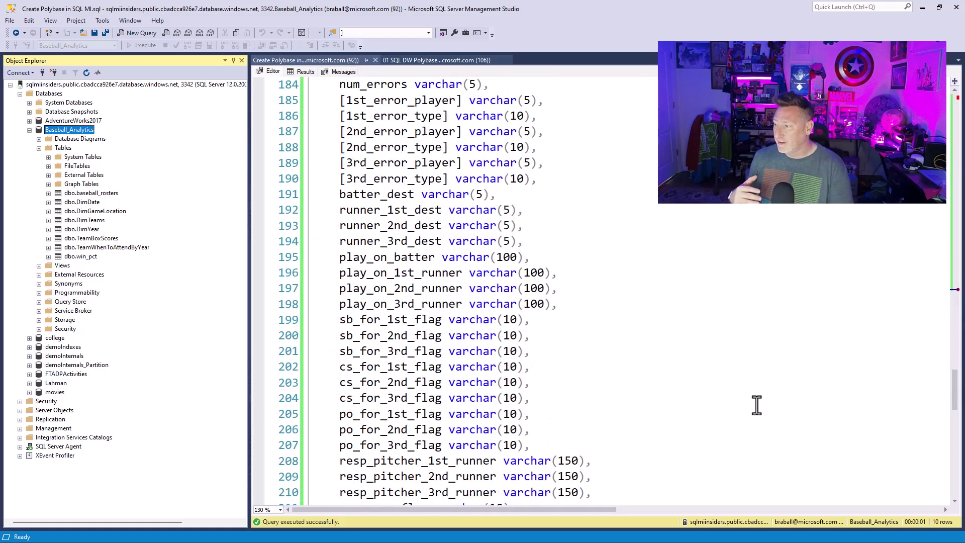
scroll(756, 405, "down", 9)
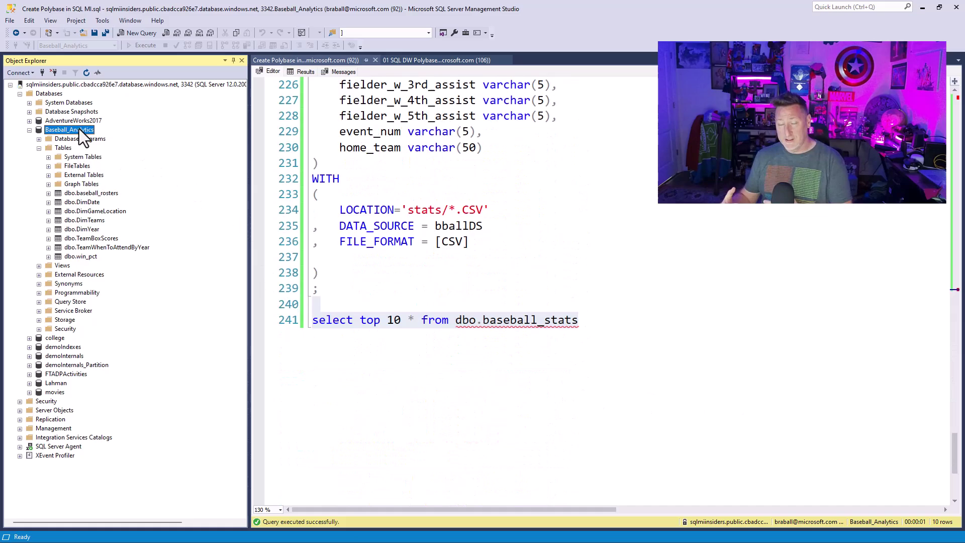
left_click(85, 73)
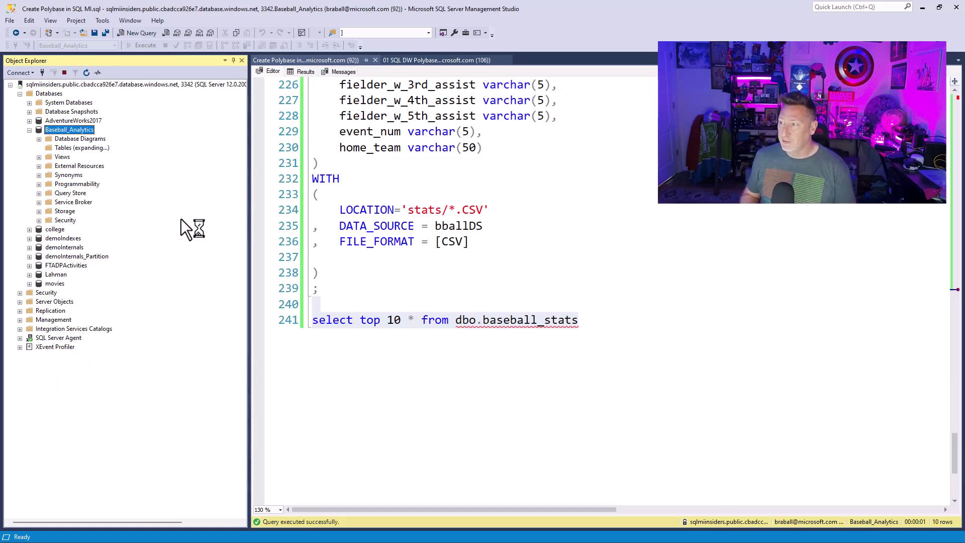
left_click(49, 176)
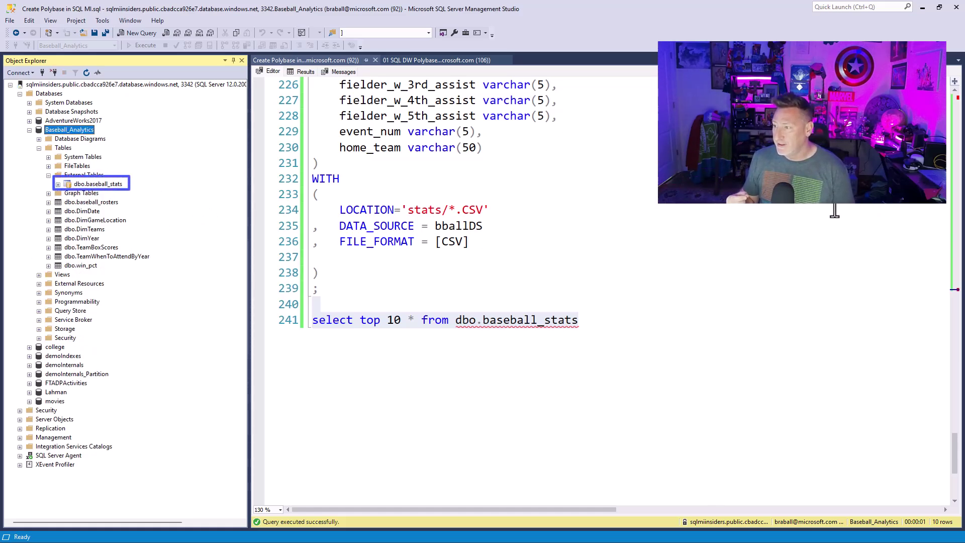
left_click(455, 64)
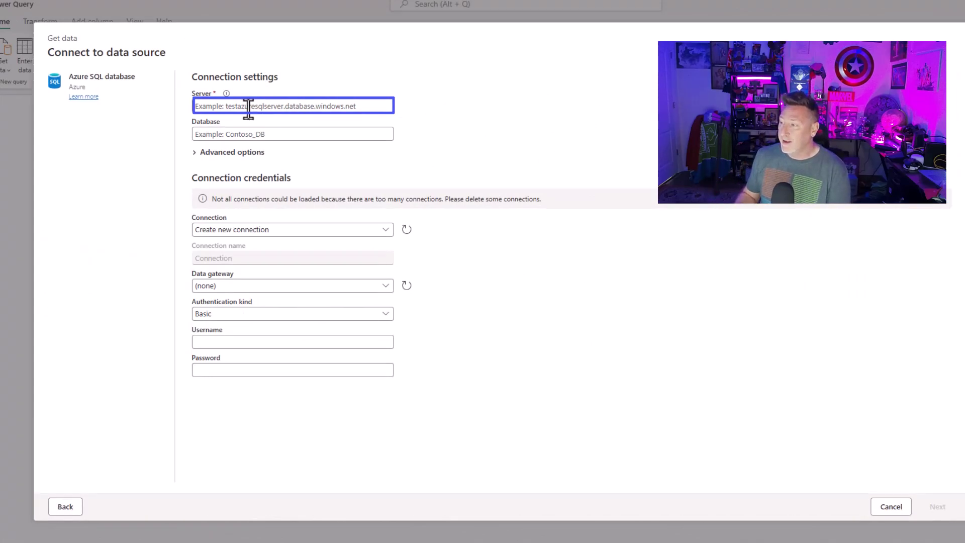
Connect using the pasted server name and database Baseball_Analytics with the existing connection.
key("ctrl+v")
left_click(247, 136)
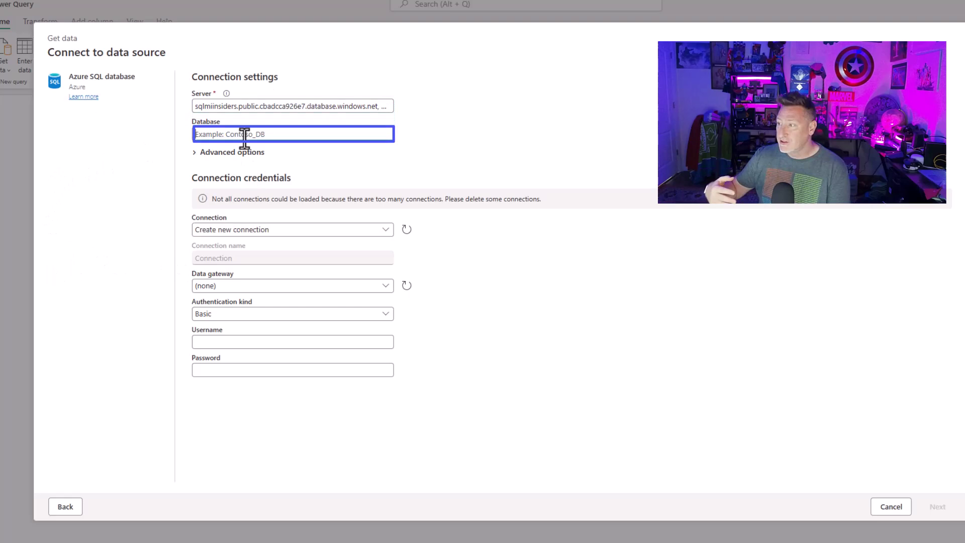
type("Base")
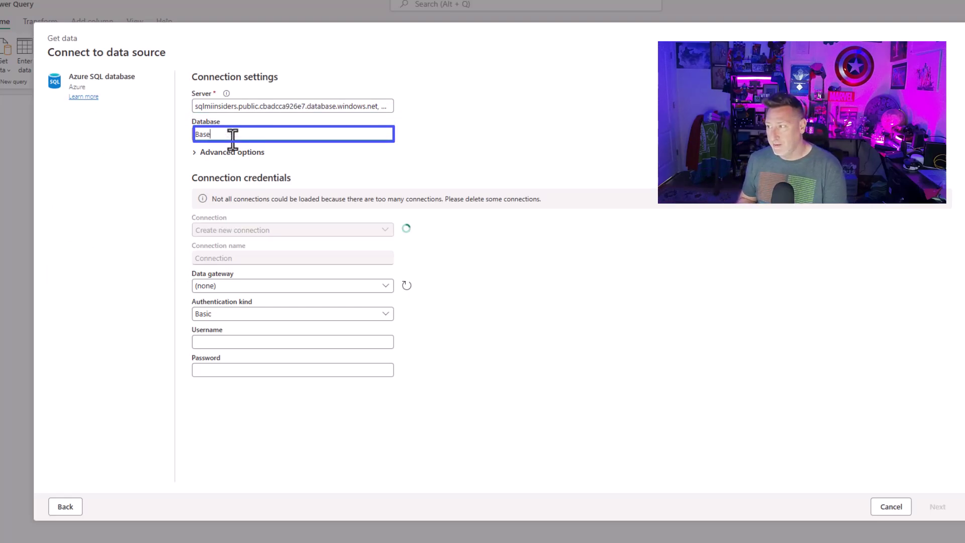
type("ball_Analytics")
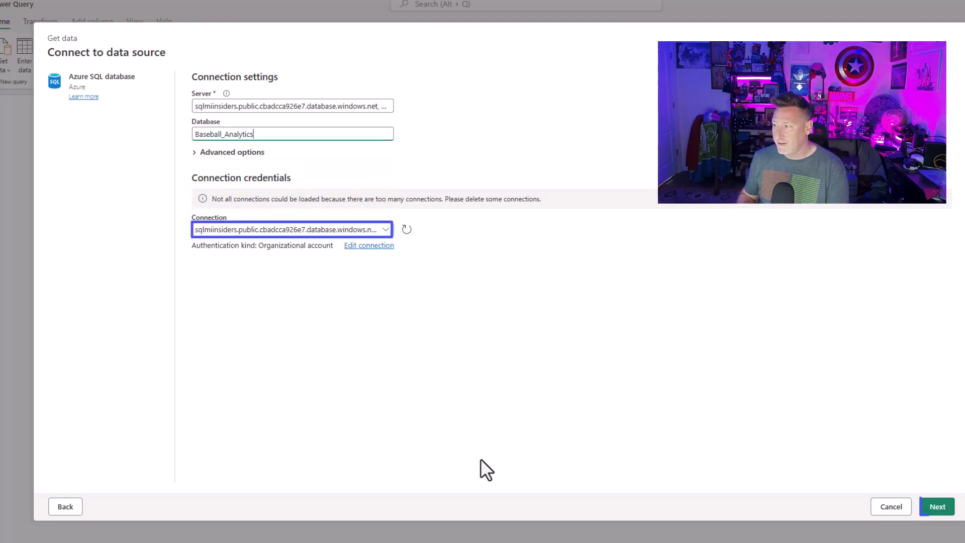
left_click(939, 508)
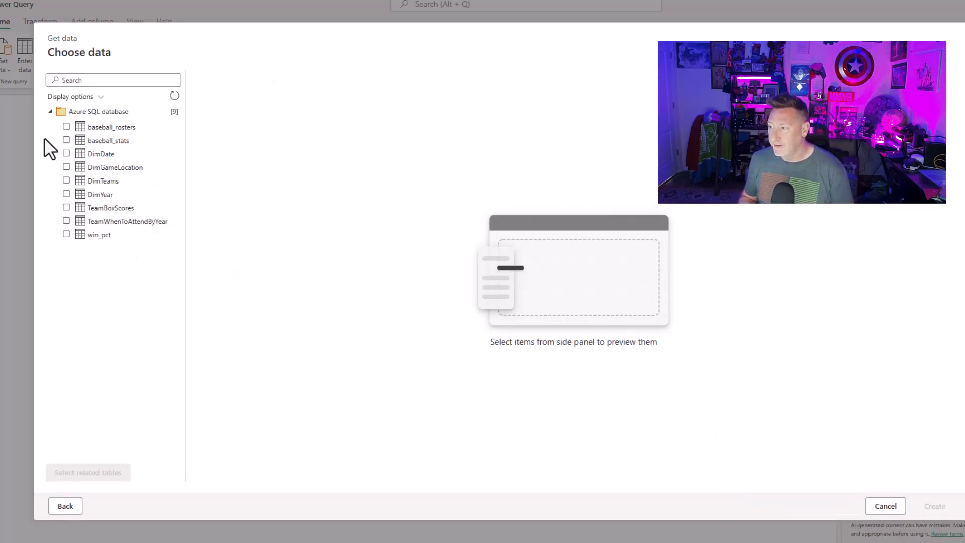
Import baseball_stats, baseball_rosters, DimGameLocation, DimTeams and DimYear as queries.
left_click(67, 140)
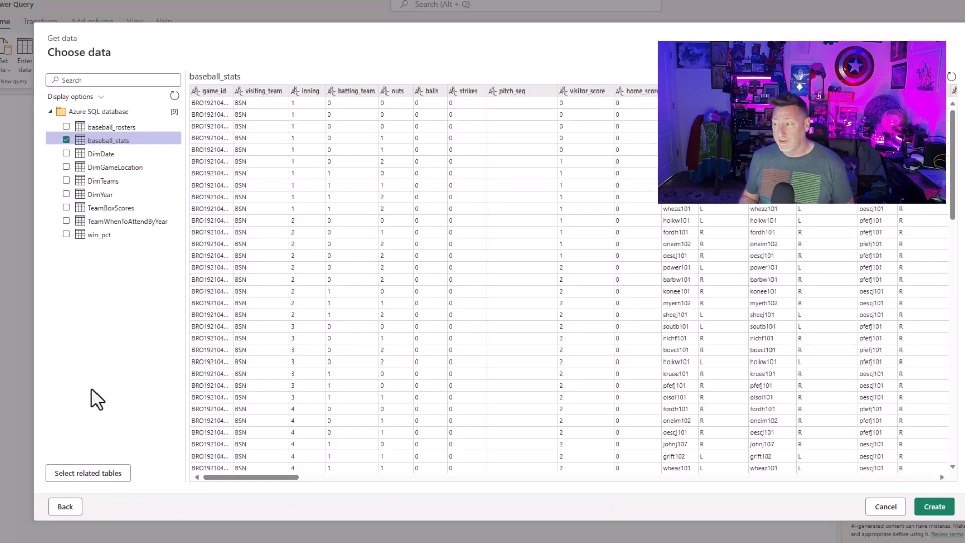
left_click(66, 127)
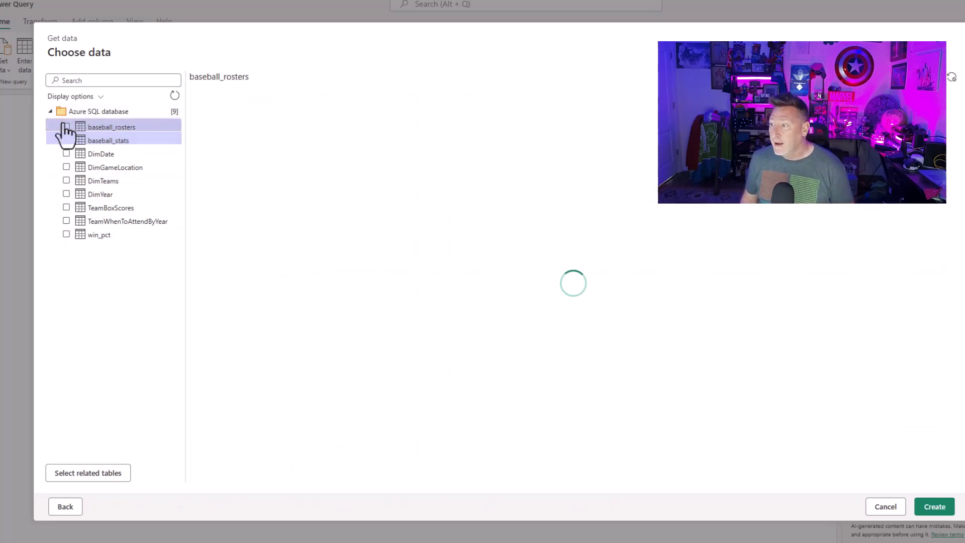
left_click(66, 167)
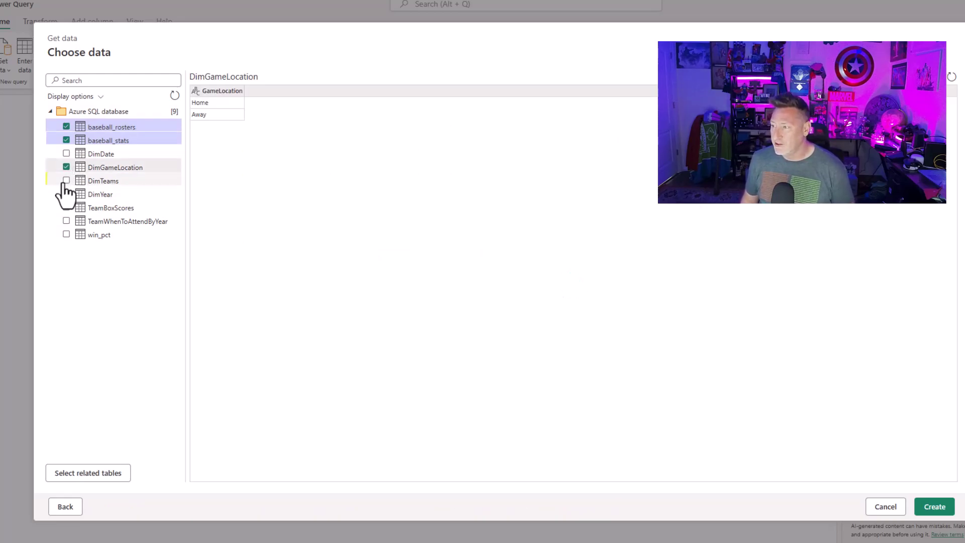
left_click(65, 182)
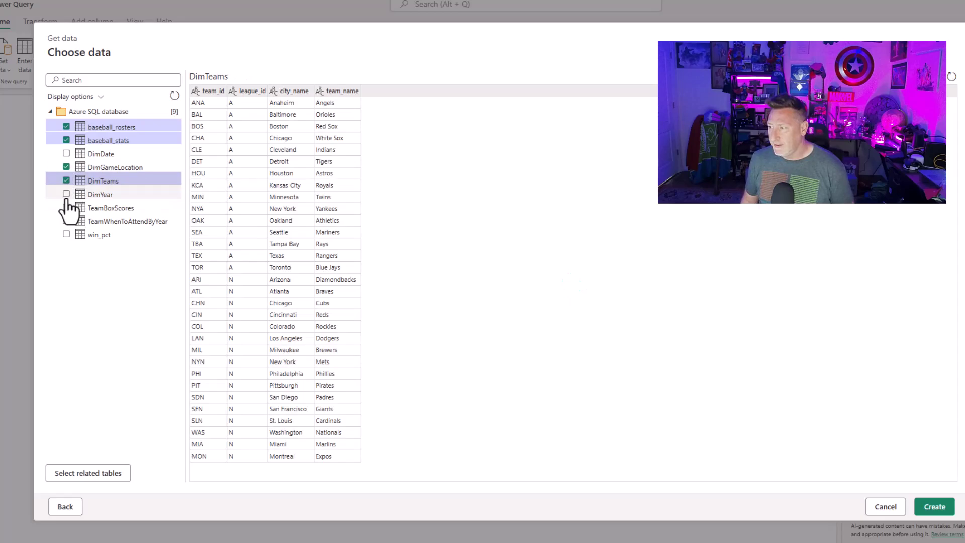
left_click(66, 195)
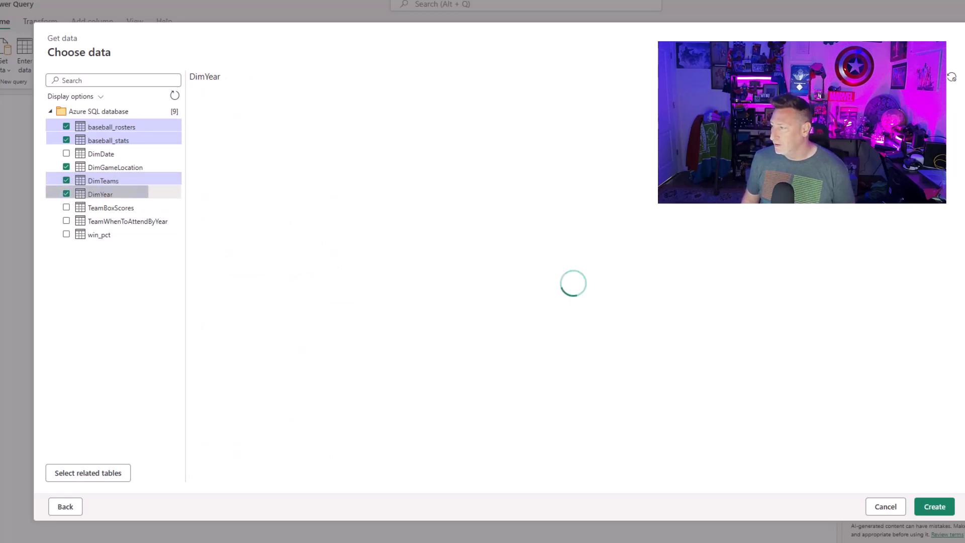
left_click(933, 507)
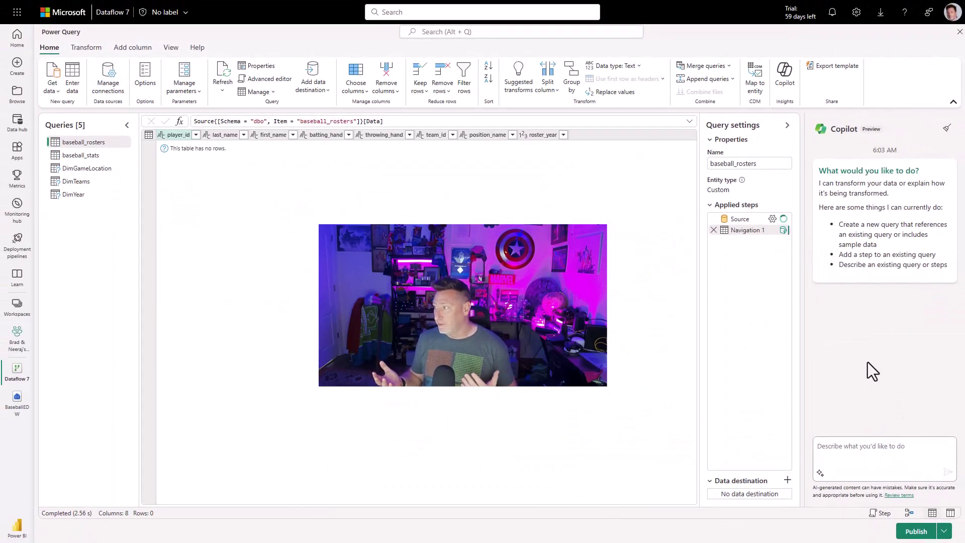
Open the baseball_stats query and restart the Copilot pane with a fresh chat.
left_click(81, 157)
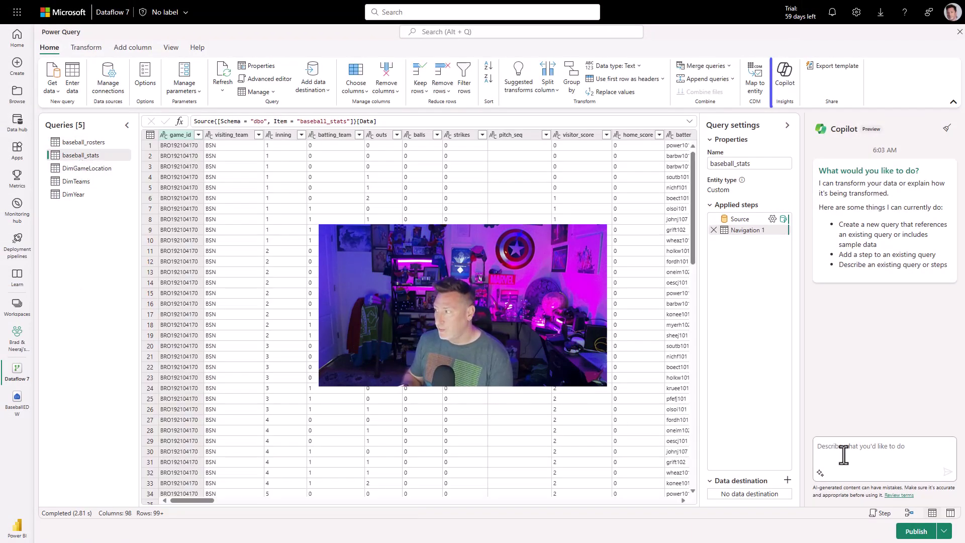
left_click(784, 76)
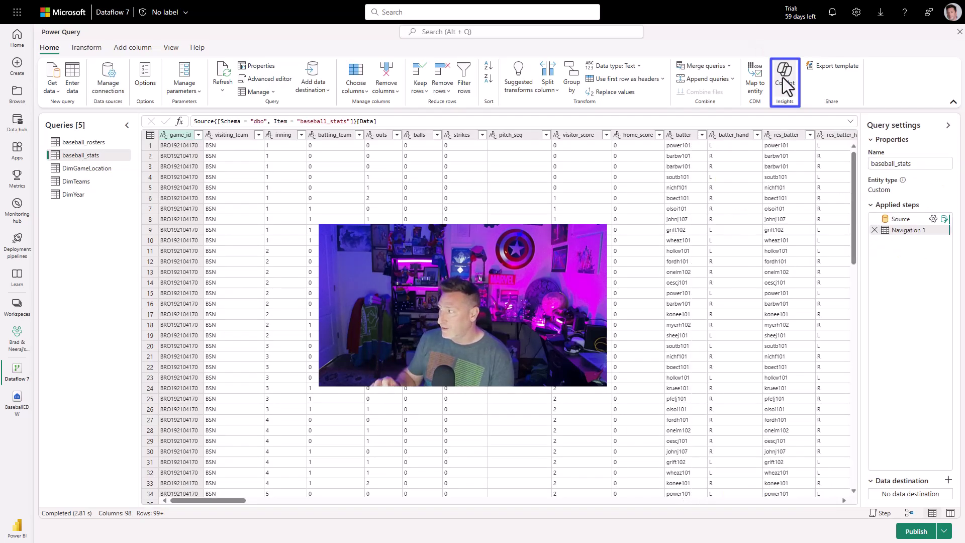
left_click(783, 78)
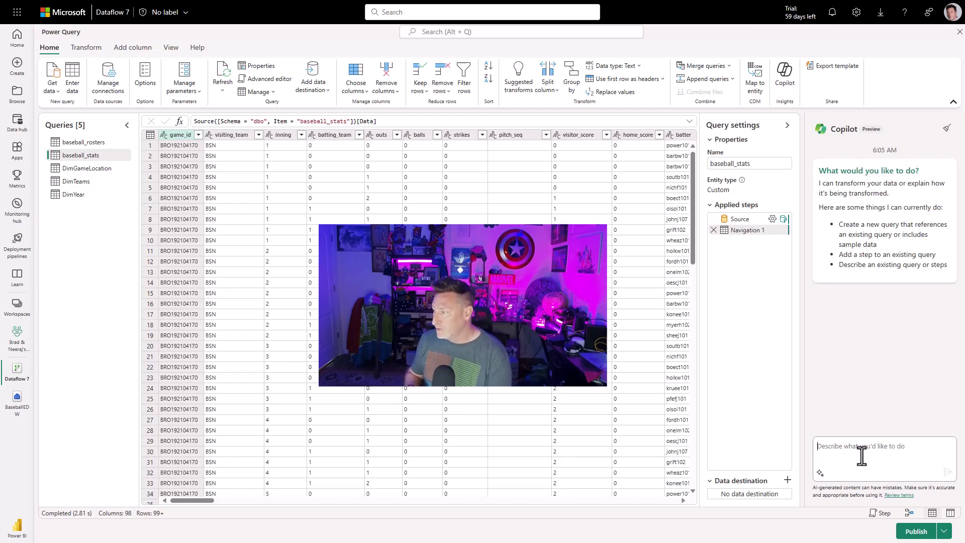
Ask Copilot to add a "Home Team" column from the first three characters of game_id.
type("Tak")
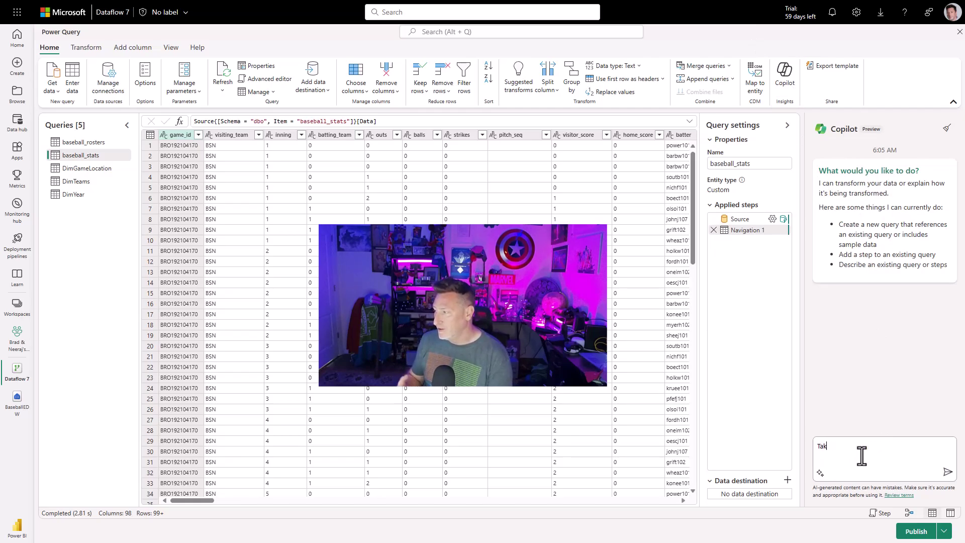
type("e the first three")
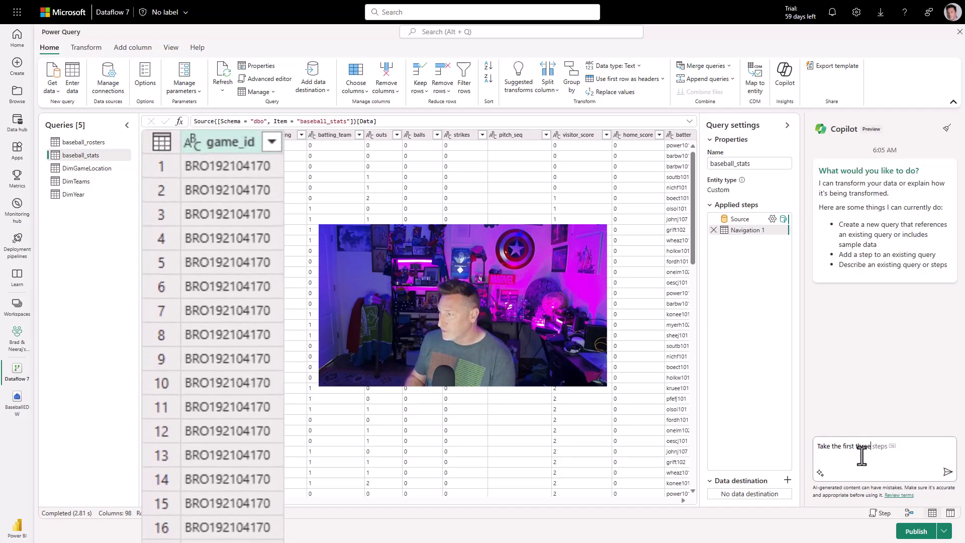
type(" chracte5r")
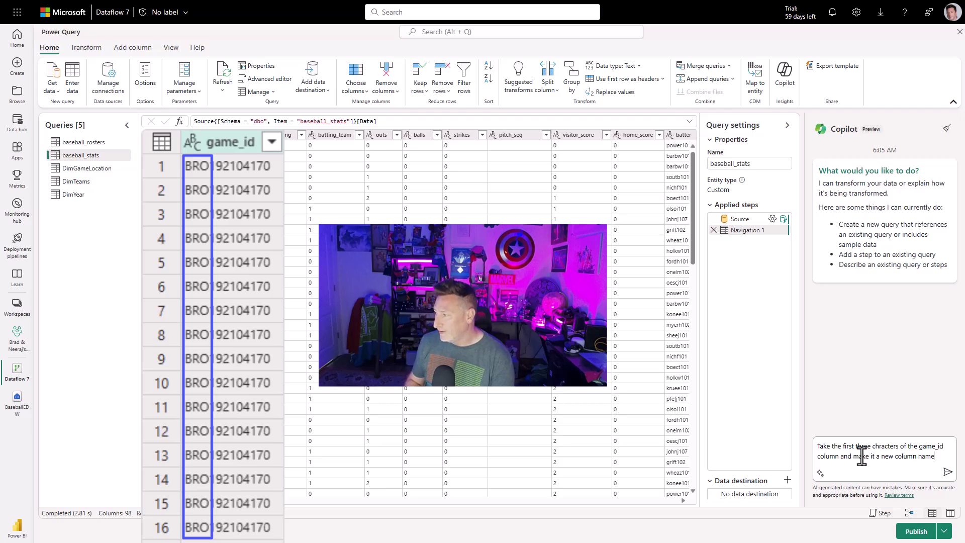
type("ome Team\"")
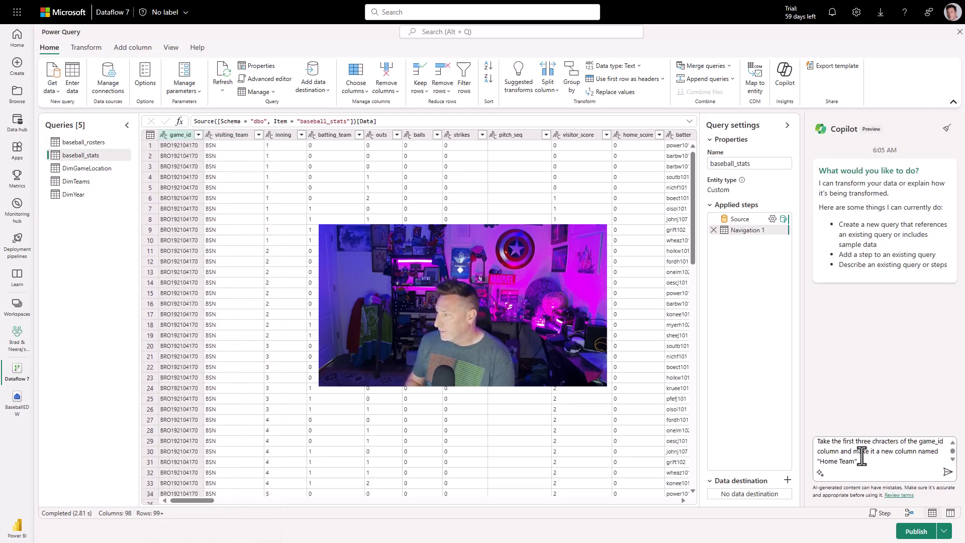
key("Return")
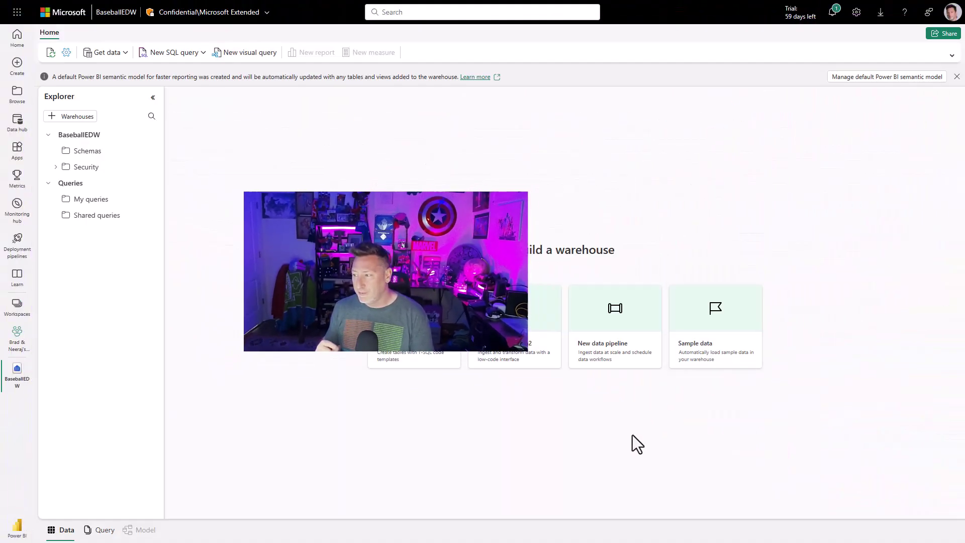
In a new Dataflow Gen2, ask Copilot for a 1922–2023 date table with a holiday flag.
left_click(497, 359)
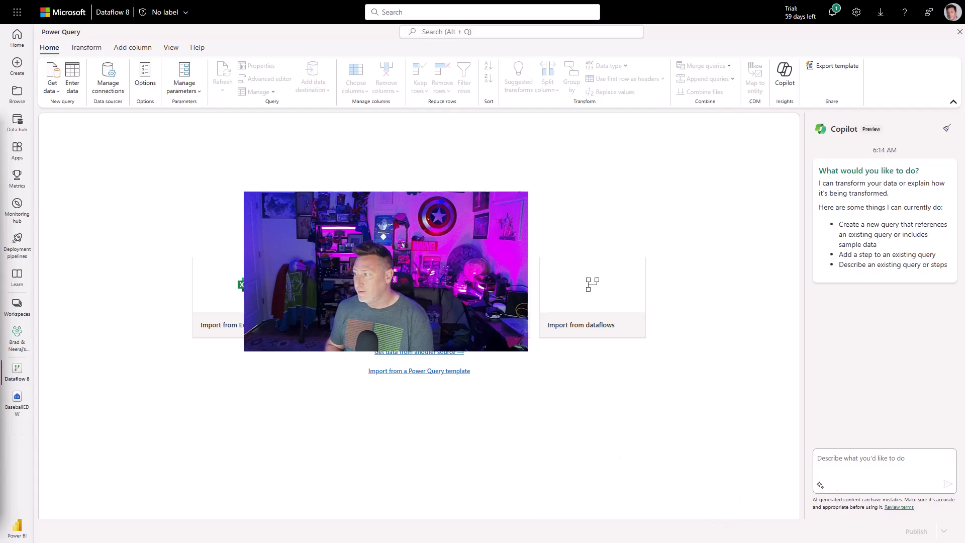
left_click(870, 457)
key("ctrl+v")
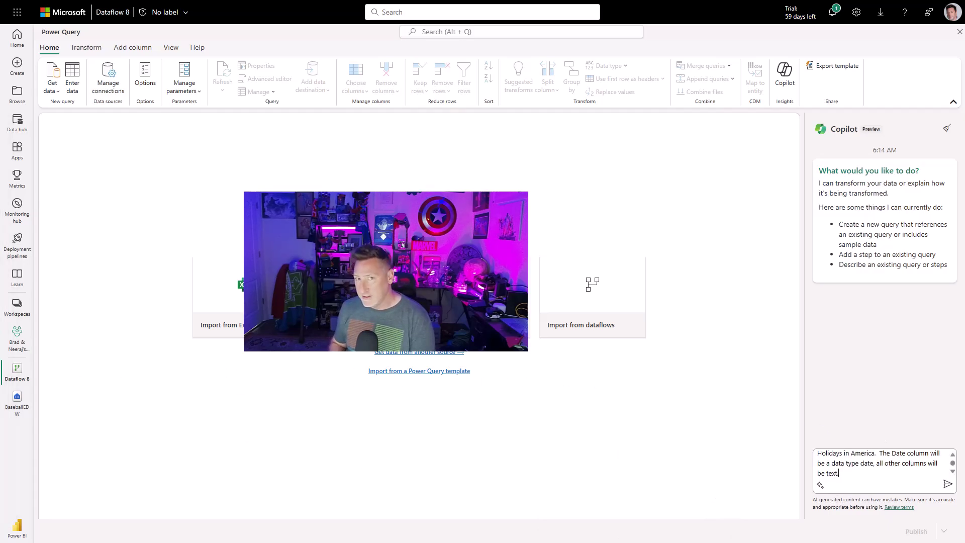
left_click(948, 488)
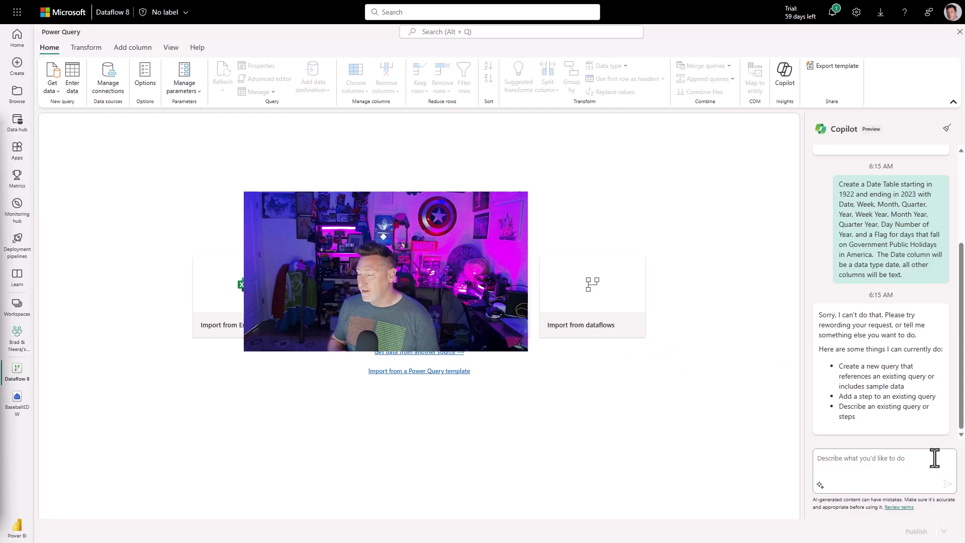
Ask Copilot again for the date table, now with a weekend flag instead of holidays.
left_click(890, 468)
type("Create a Date Table starting in 1922 and ending in 2023 with Date, Week, Month, Quarter, Year, Week Year, Month Year, Quarter Year, Day Number of Year, and a Flag for days that fall on Government Public Holidays in America.  The Date column will be a data type date, all other columns will be text.")
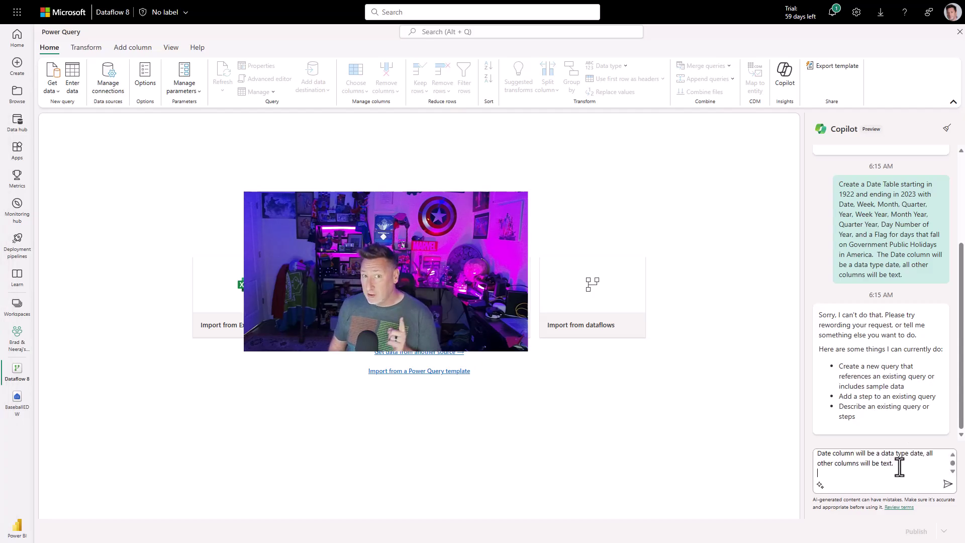
left_click(947, 484)
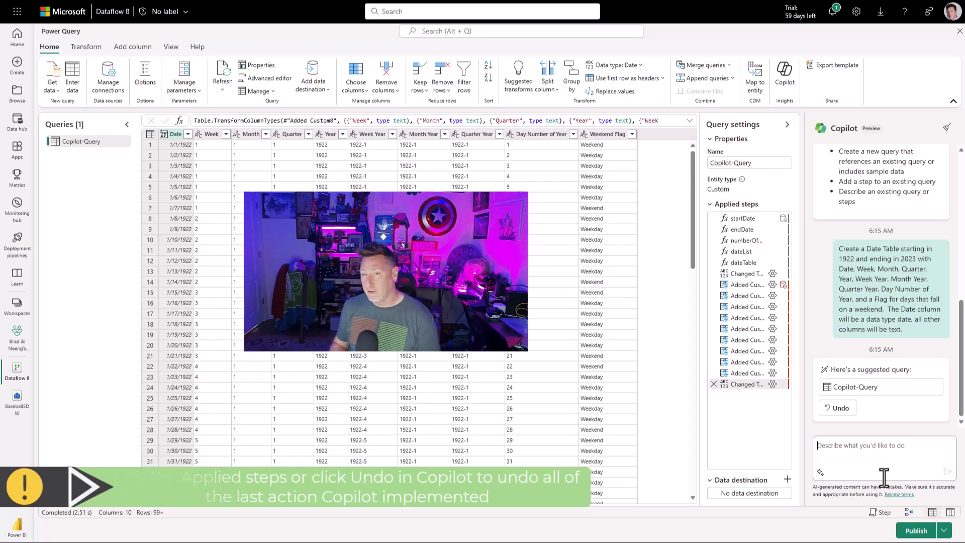
Ask Copilot to change Weekend Flag to 0 for weekdays and 1 for weekends.
type("chan")
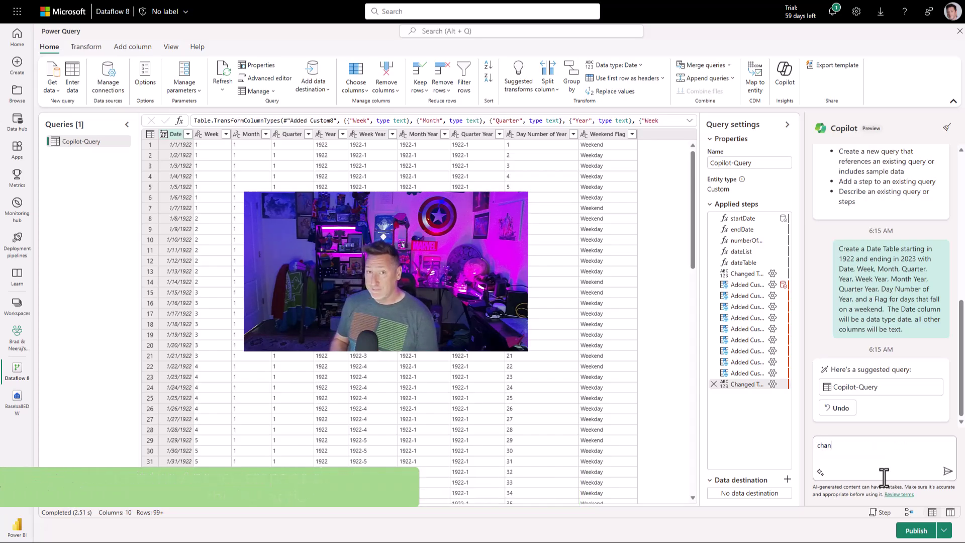
type("ge Weekend ")
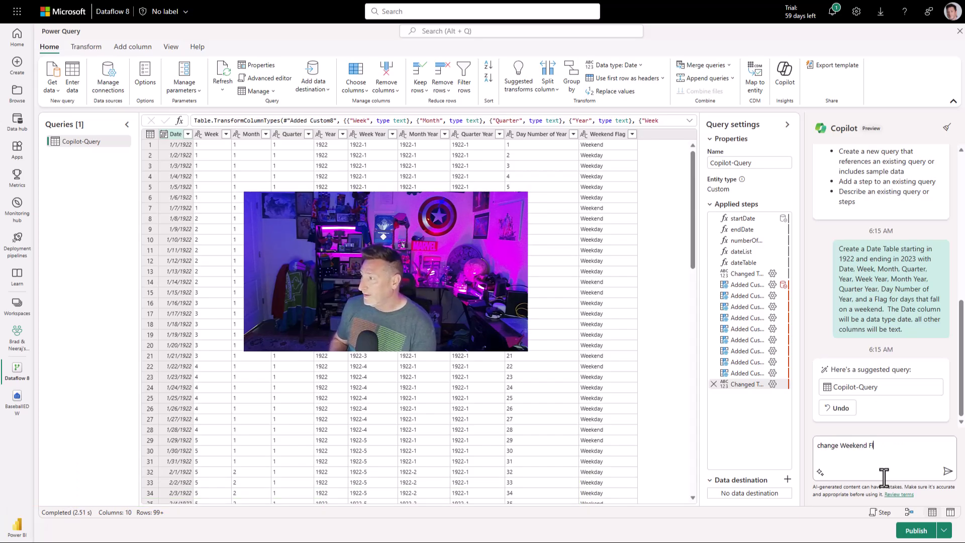
type("Flag")
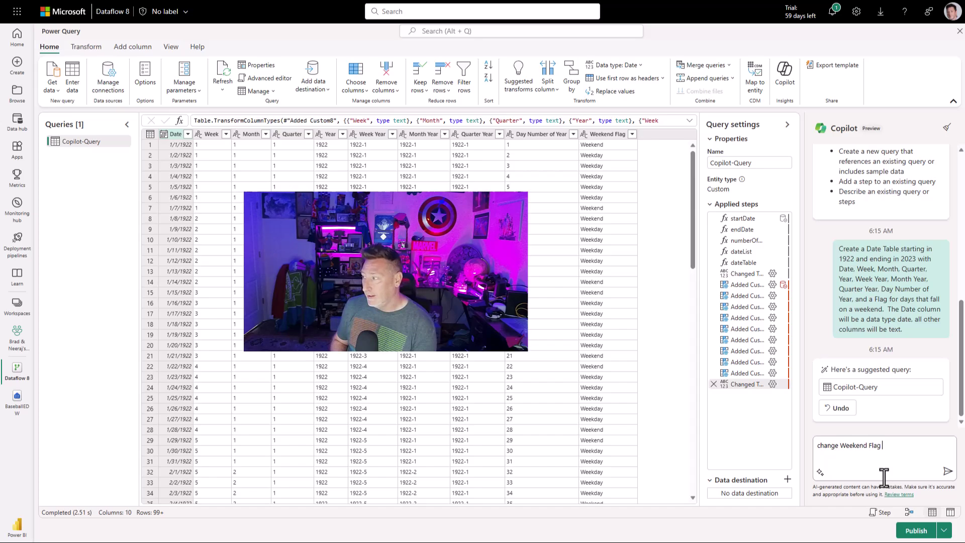
type(" to a ")
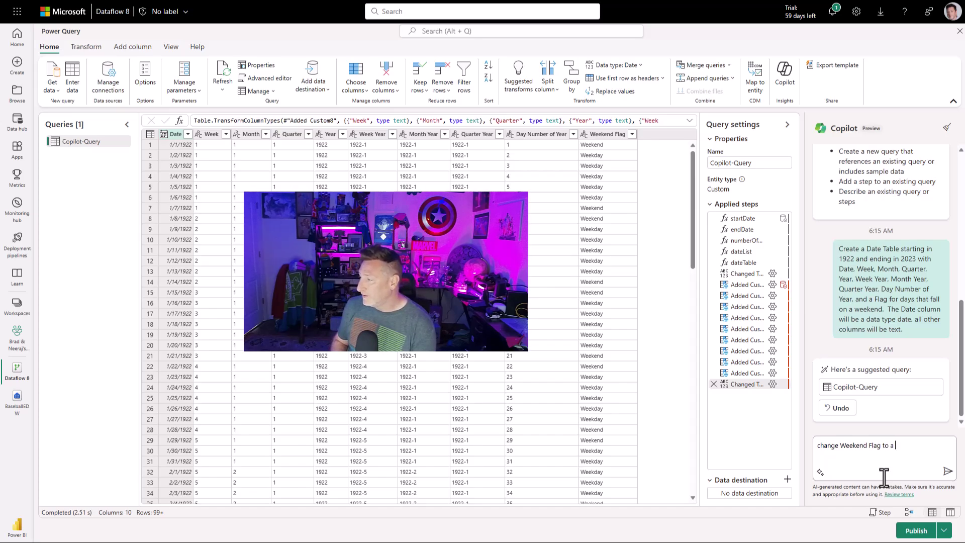
type("0 for We")
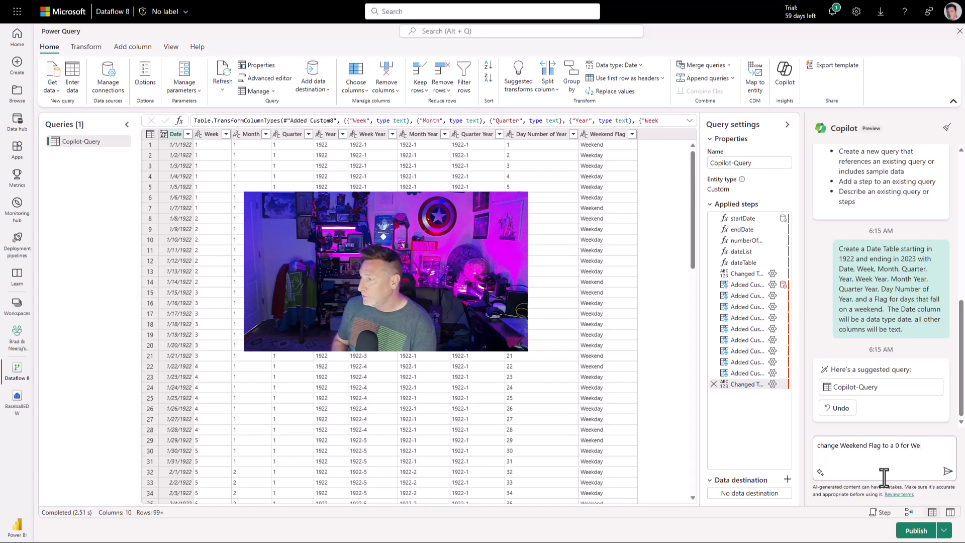
type("ekday")
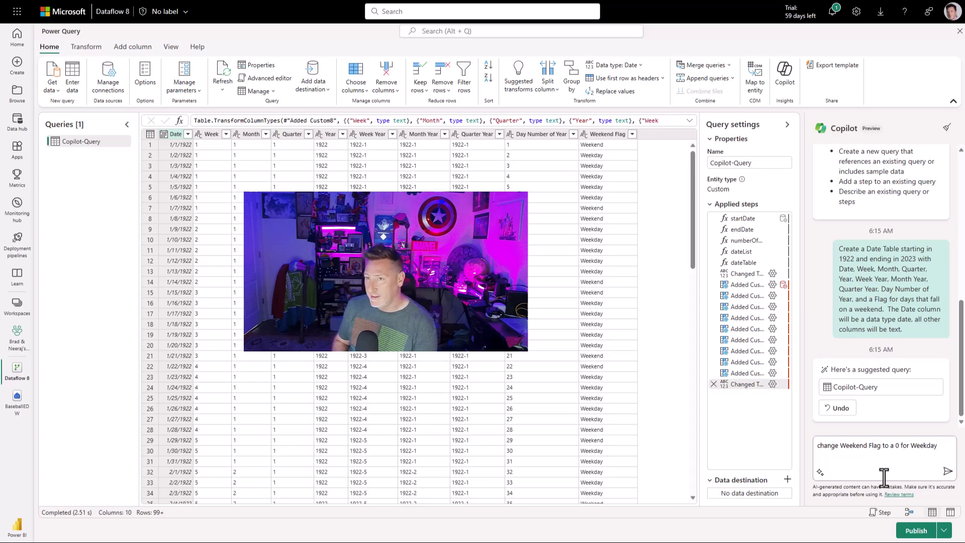
type(" and")
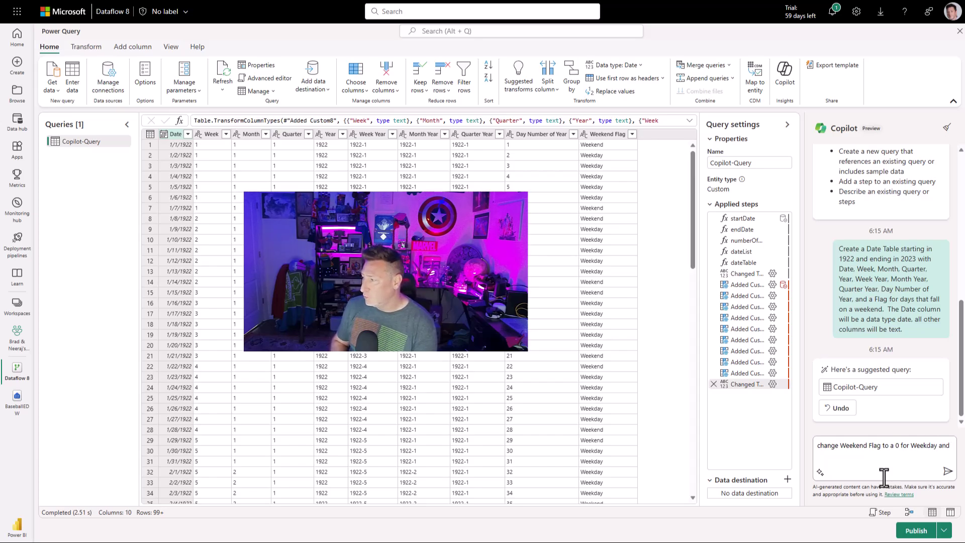
type(" 1 for Weekends")
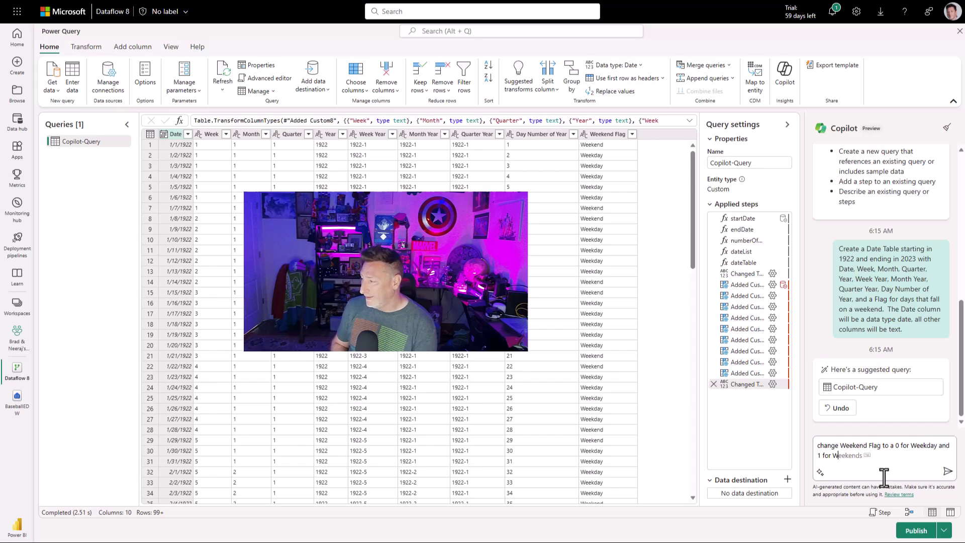
key("Tab")
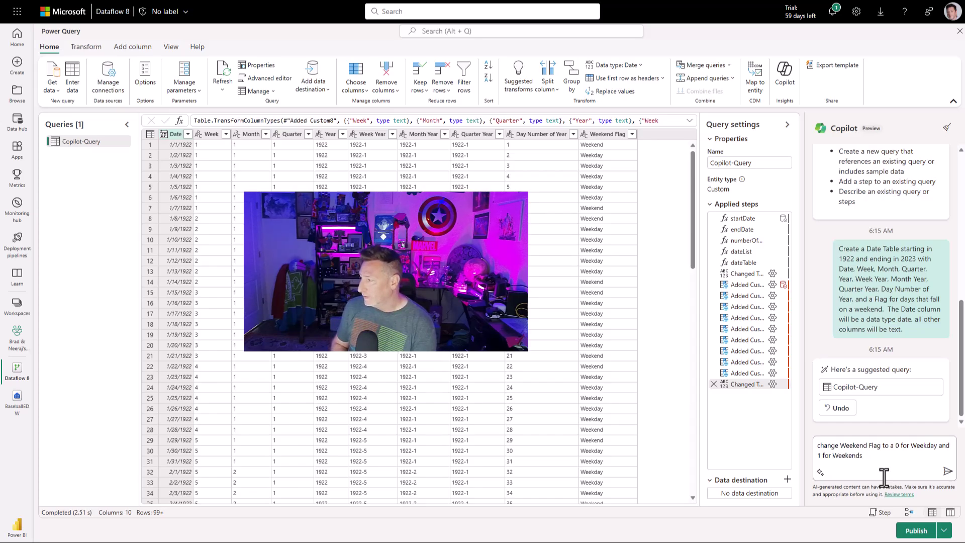
key("Return")
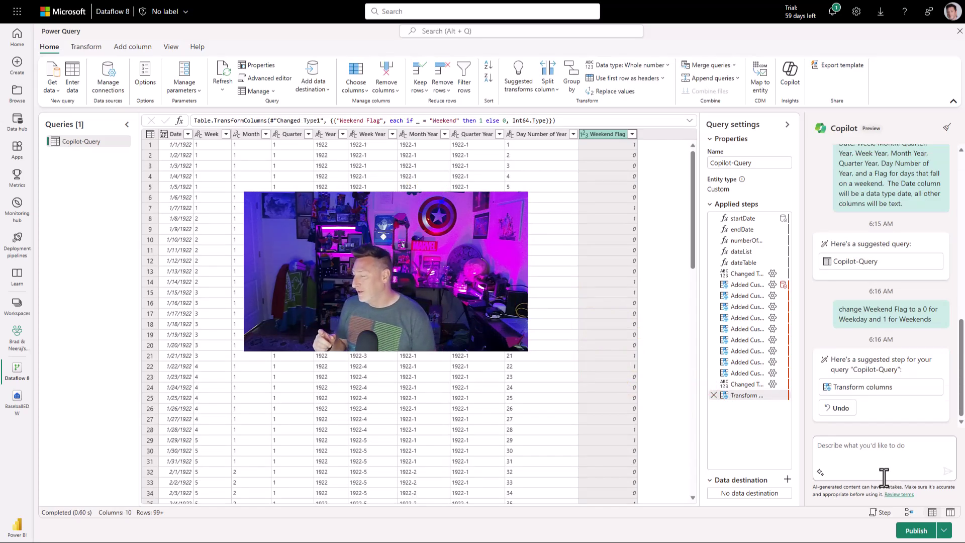
Rename the Copilot-Query query to DimDate.
double_click(76, 143)
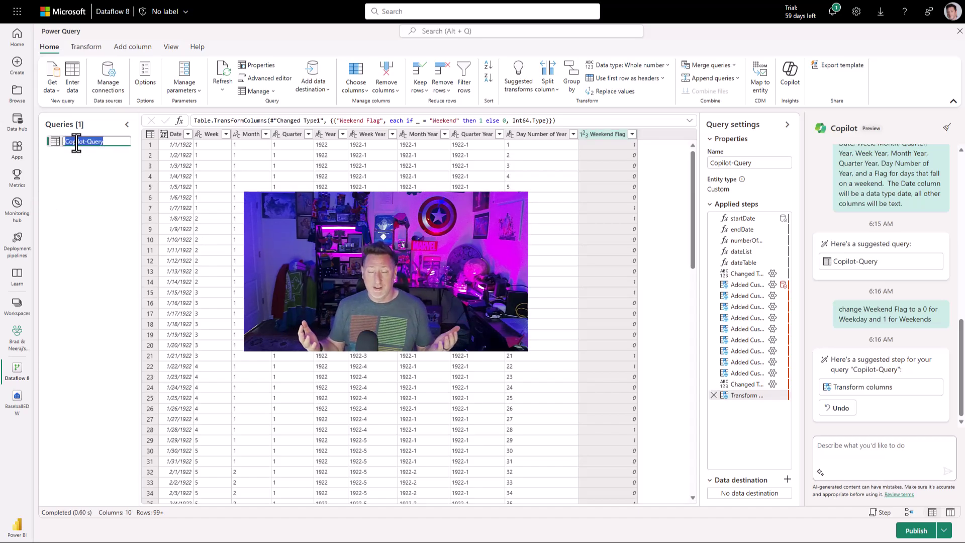
type("Dim")
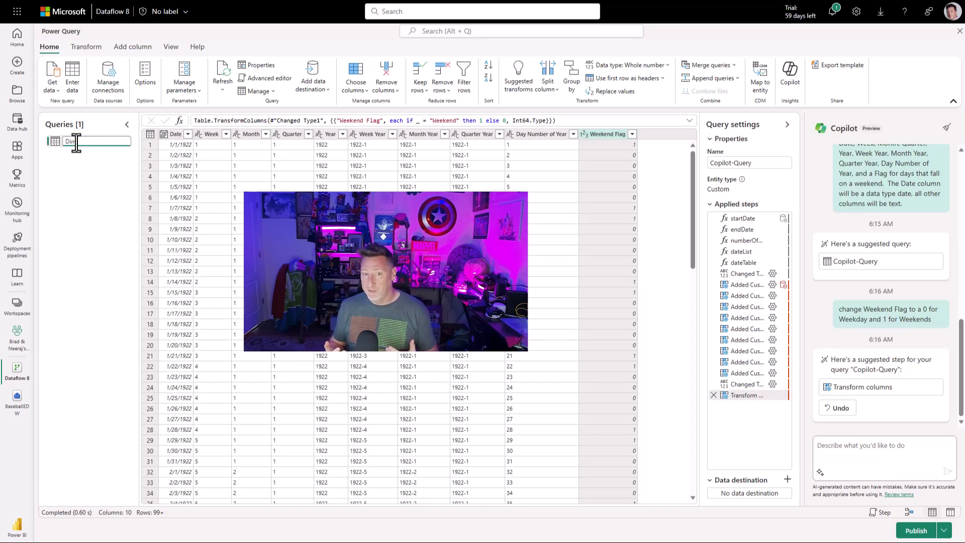
type("Date")
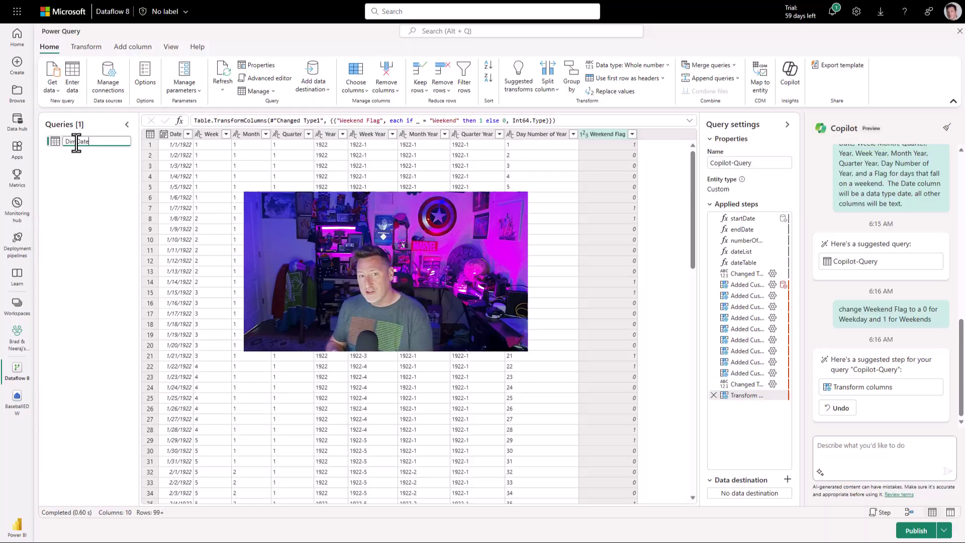